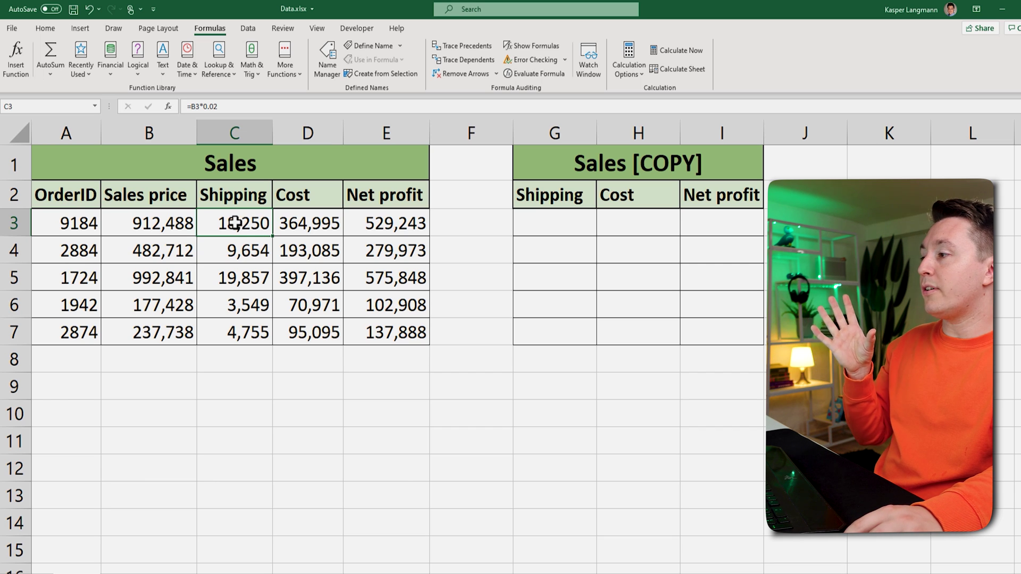
- Copy the Sales cells C3:E7 and paste them into Sales [COPY] at G3
drag(235, 223, 377, 331)
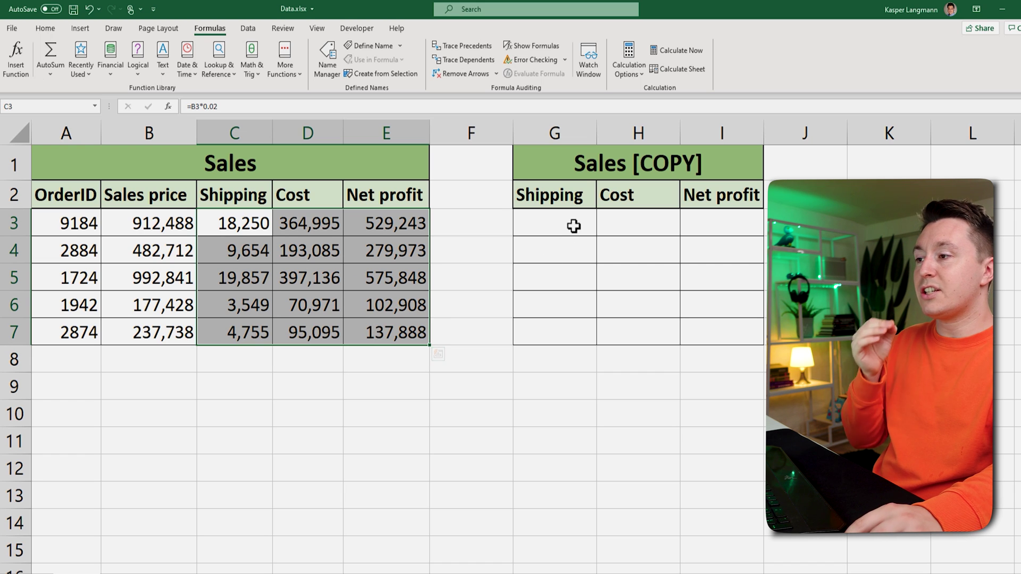
drag(573, 226, 711, 333)
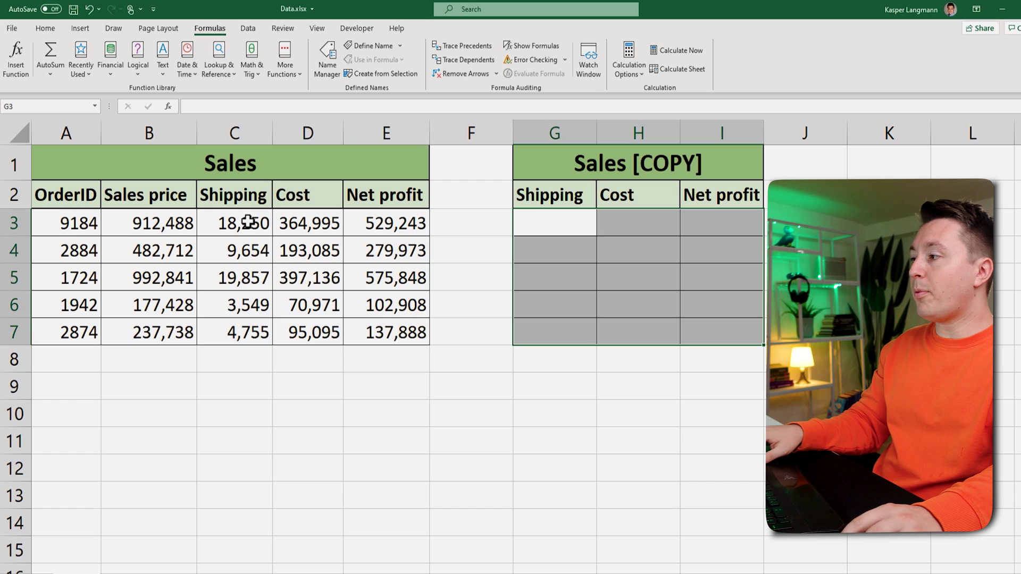
drag(257, 223, 366, 323)
key(ctrl+c)
click(559, 221)
key(ctrl+v)
- Inspect the shifted formulas pasted in G3, H3 and I3, then clear G3:I7
click(558, 226)
double_click(558, 226)
double_click(668, 221)
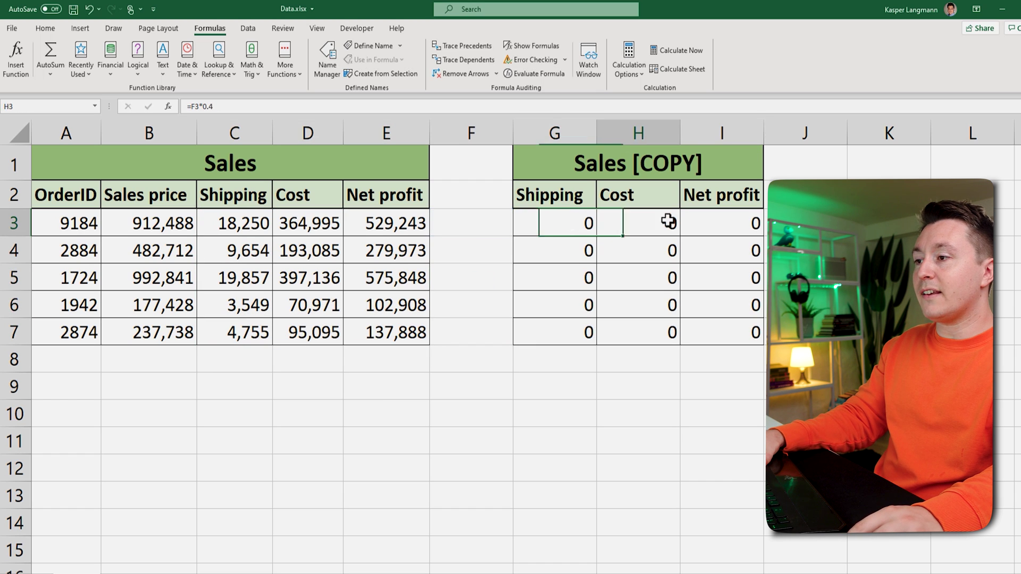
double_click(713, 223)
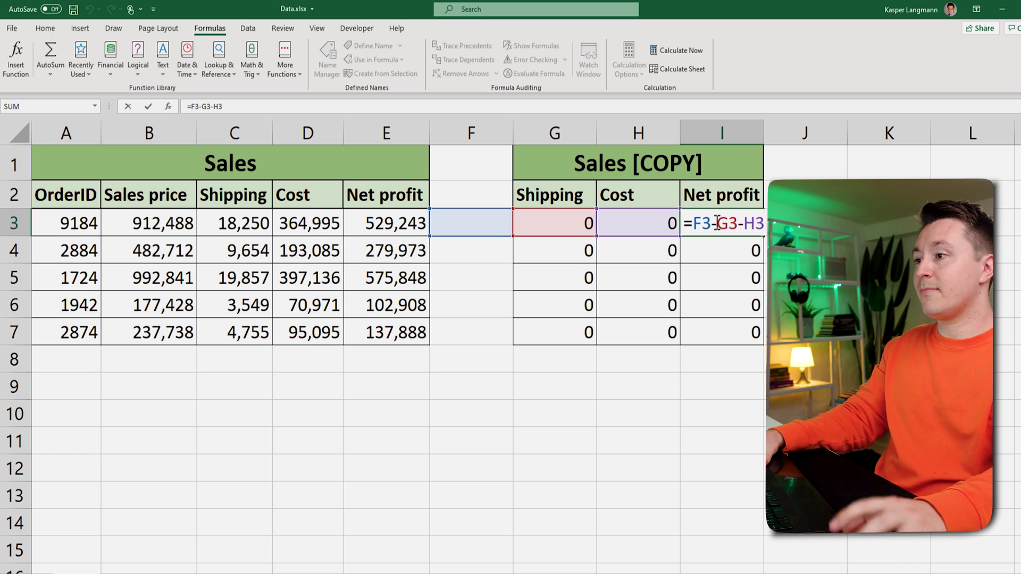
key(Escape)
drag(558, 221, 745, 326)
key(Delete)
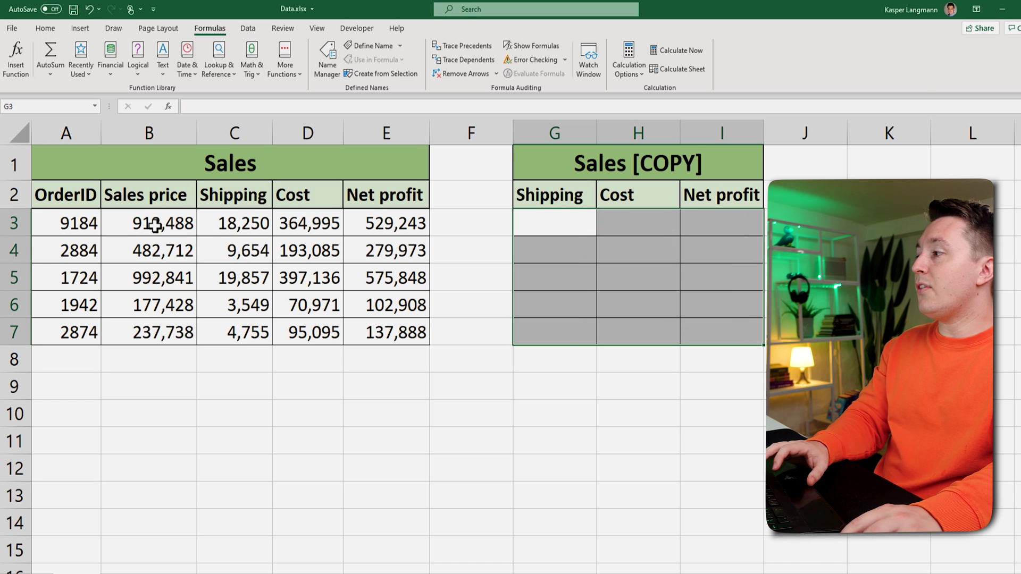
- Copy C3's formula text =B3*0.02 into G3 and verify it
click(154, 226)
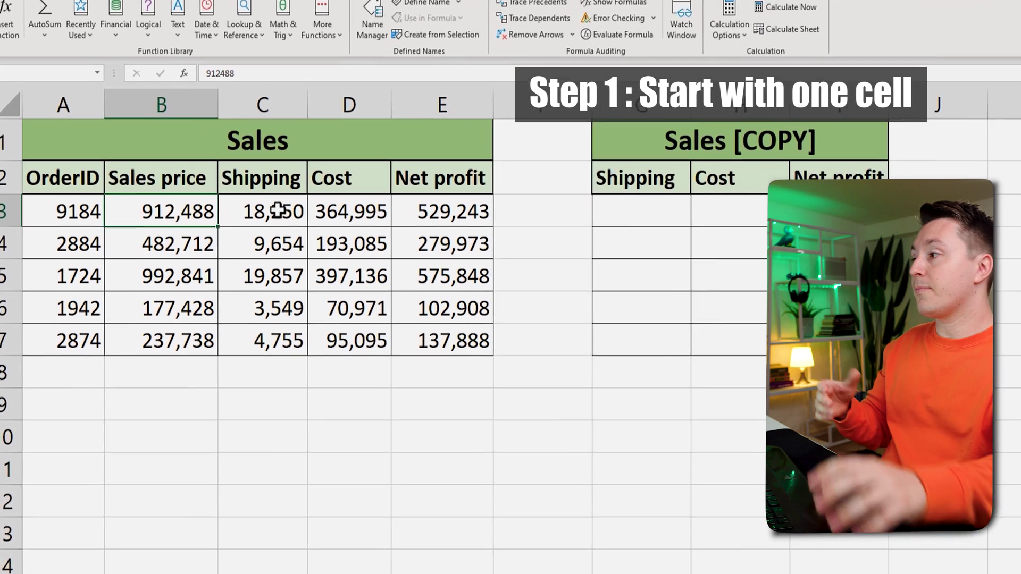
click(247, 223)
double_click(249, 224)
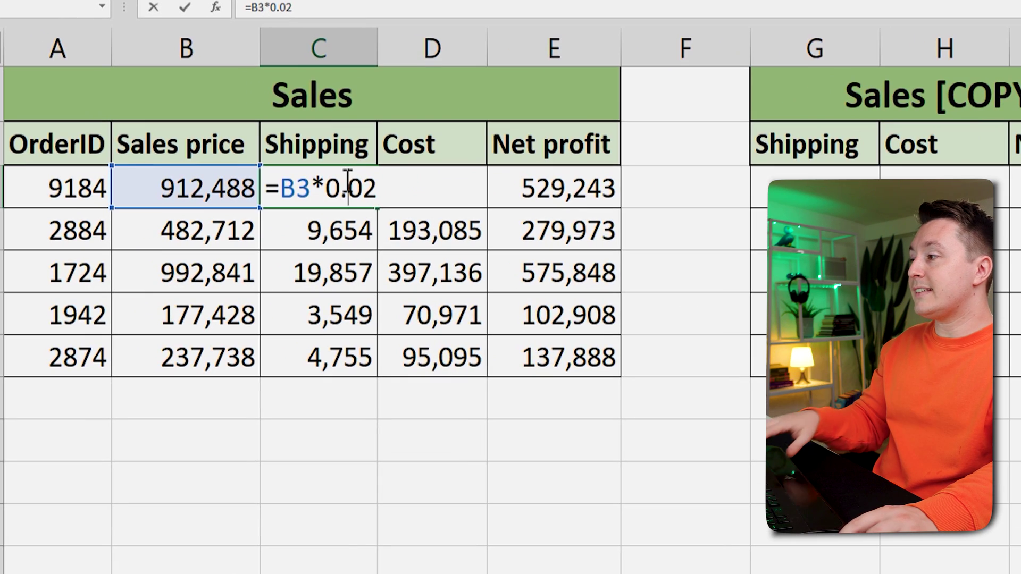
drag(399, 190, 250, 192)
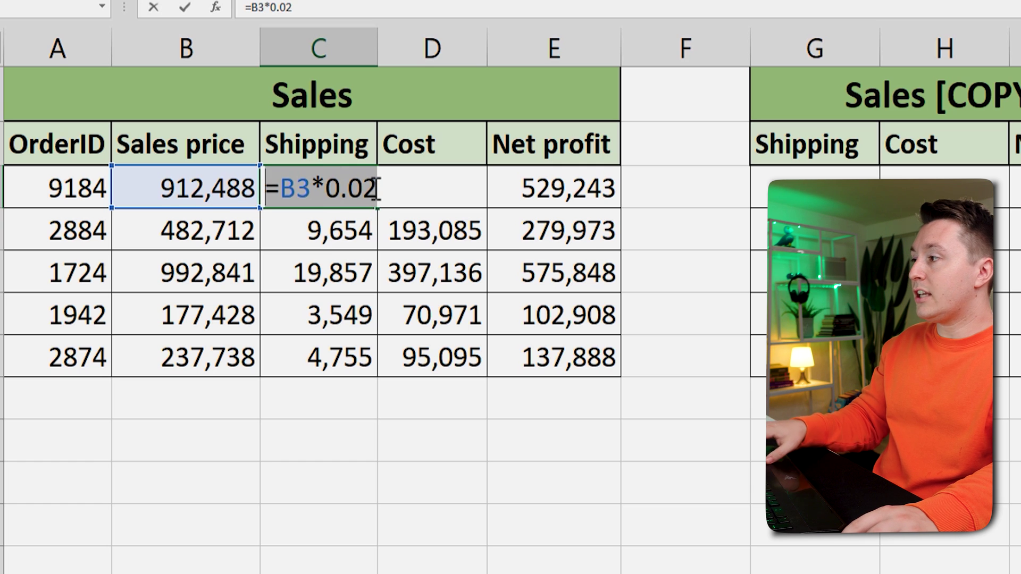
key(Escape)
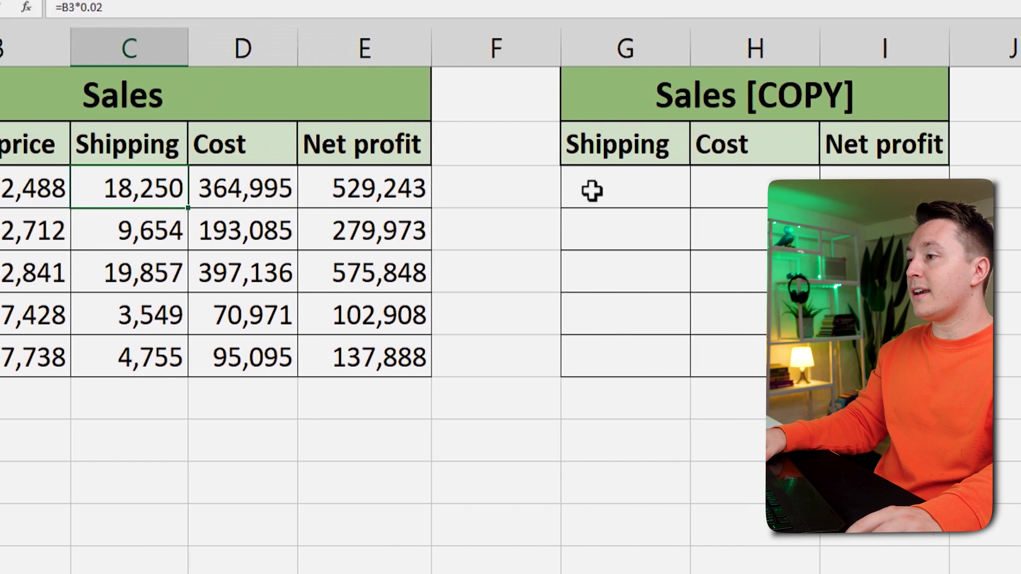
double_click(844, 189)
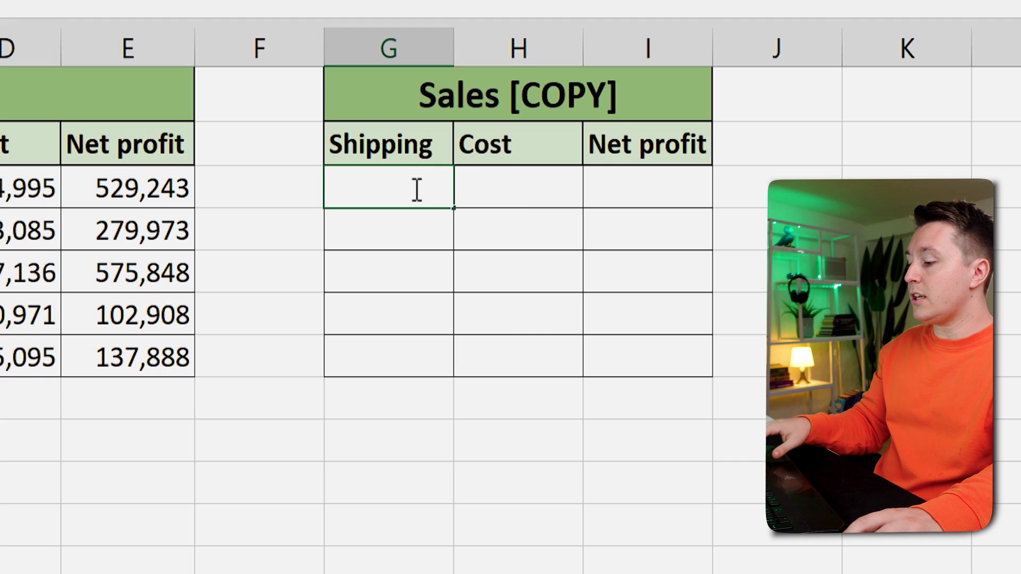
key(ctrl+v)
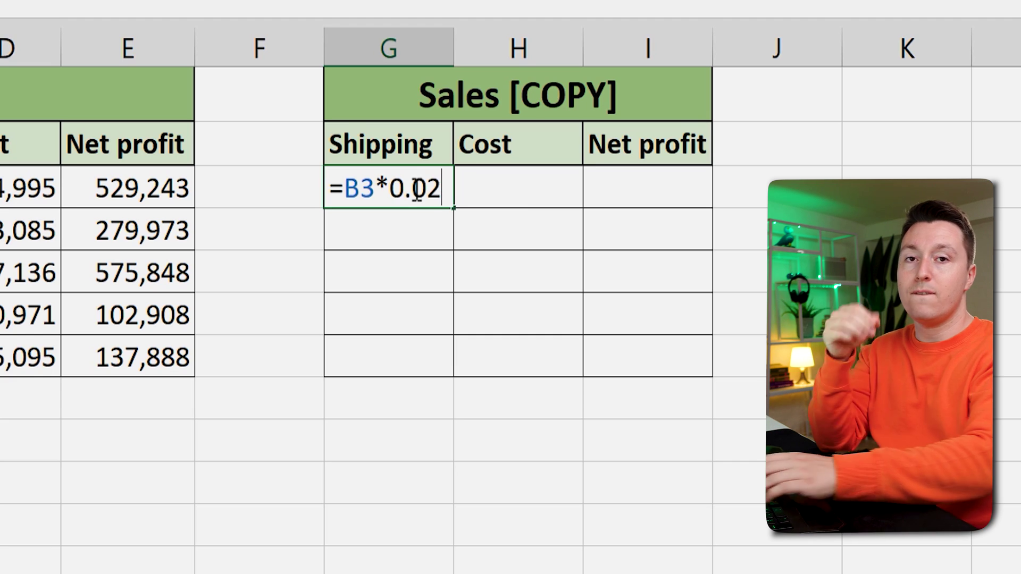
key(Return)
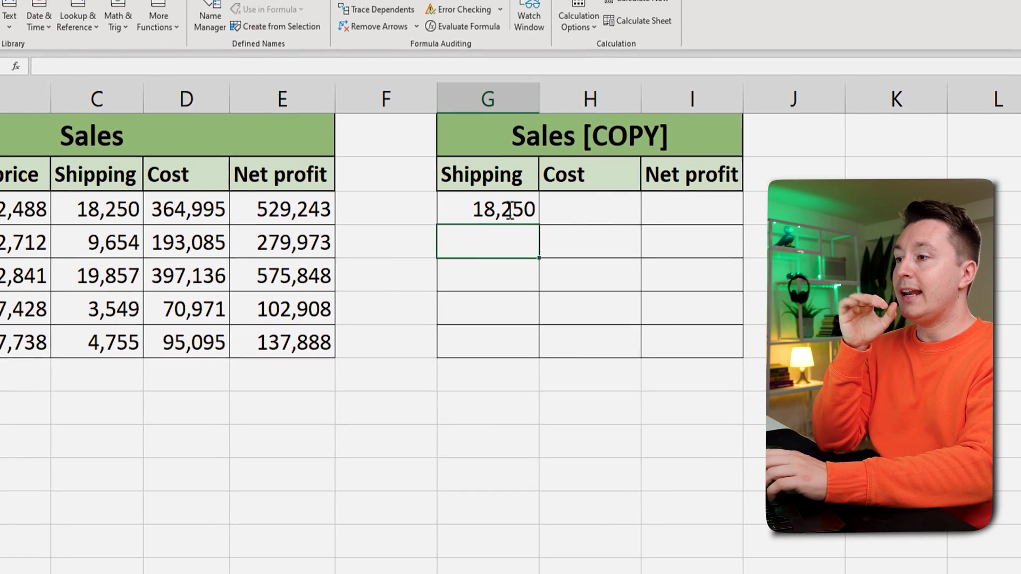
click(487, 205)
double_click(487, 205)
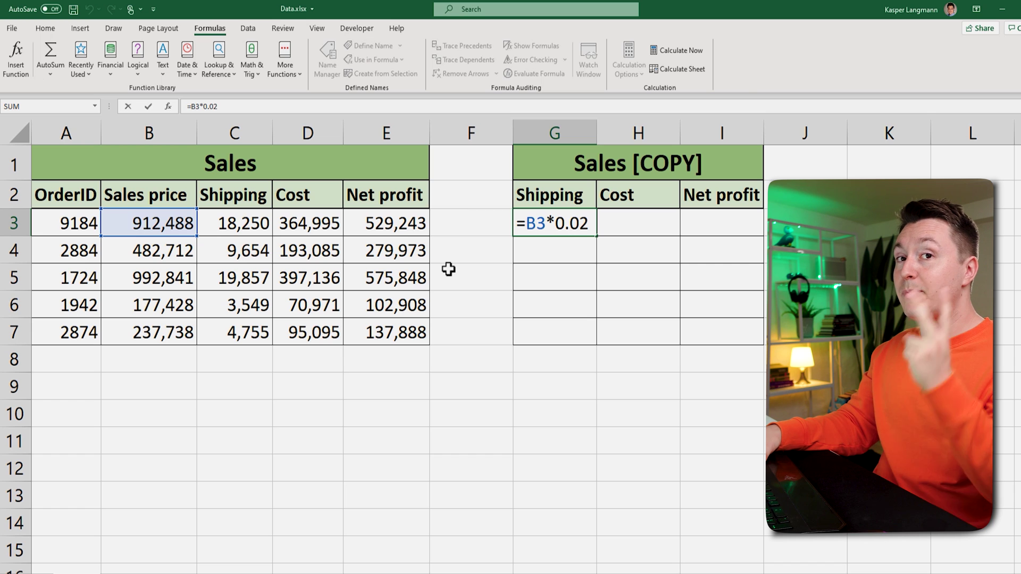
- Turn on Show Formulas so the Sales table displays =B3*0.02 and =B3-C3-D3
key(ctrl+Return)
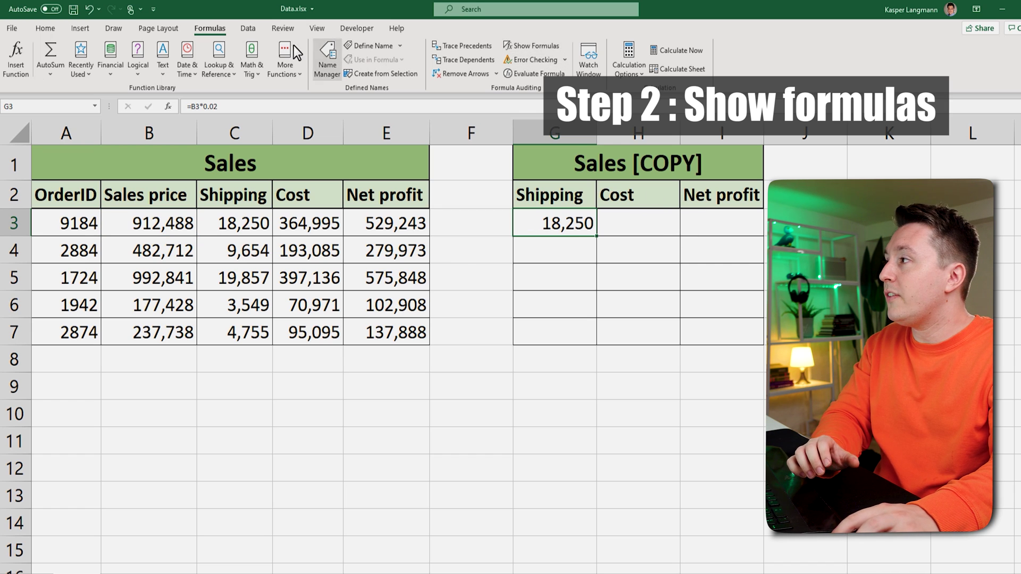
click(544, 46)
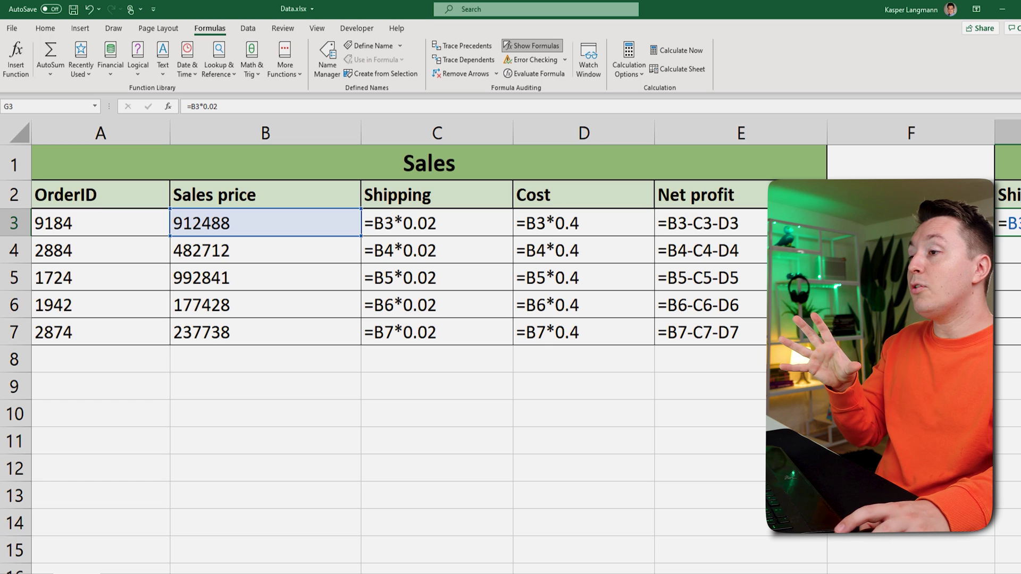
scroll(553, 197, right, 3)
scroll(511, 346, down, 4)
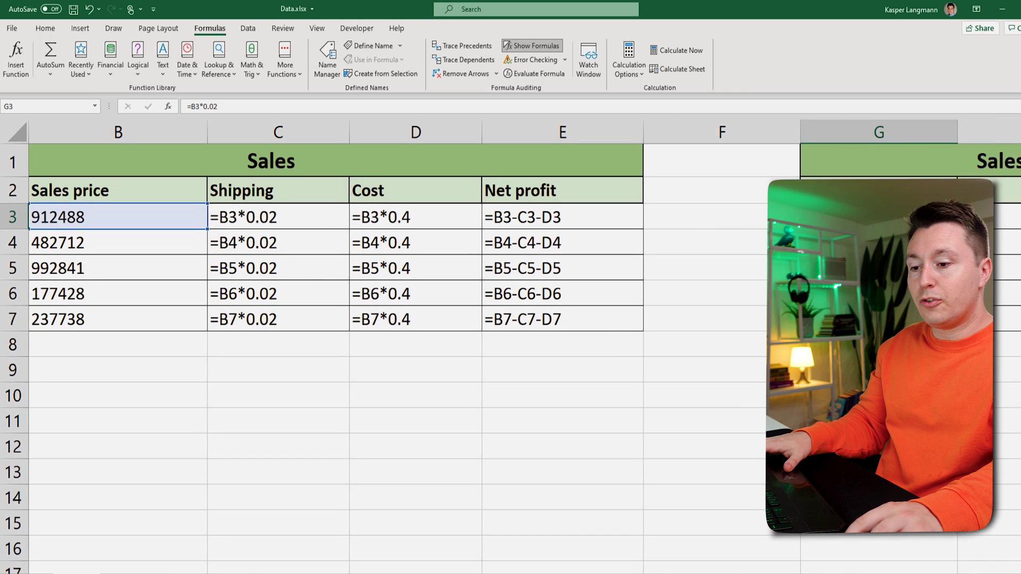
scroll(511, 346, down, 2)
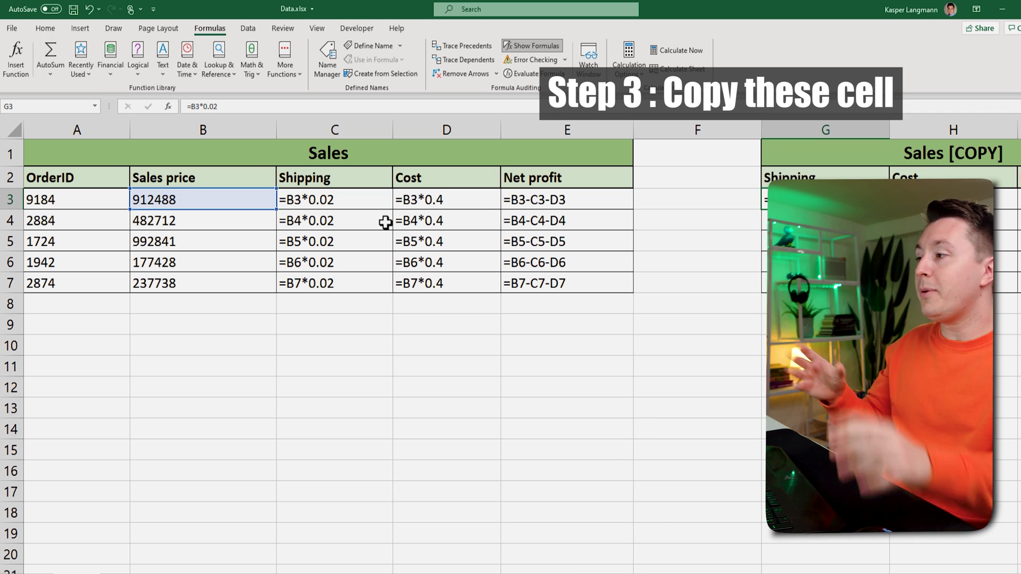
- Copy the Sales formulas C3:E7 and search Windows for Notepad
drag(372, 201, 554, 285)
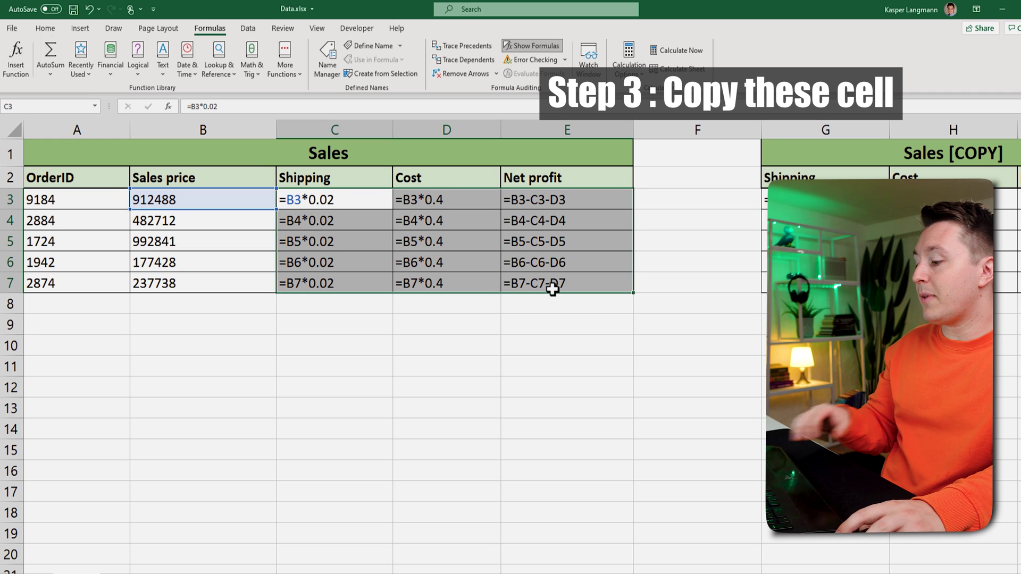
key(ctrl+c)
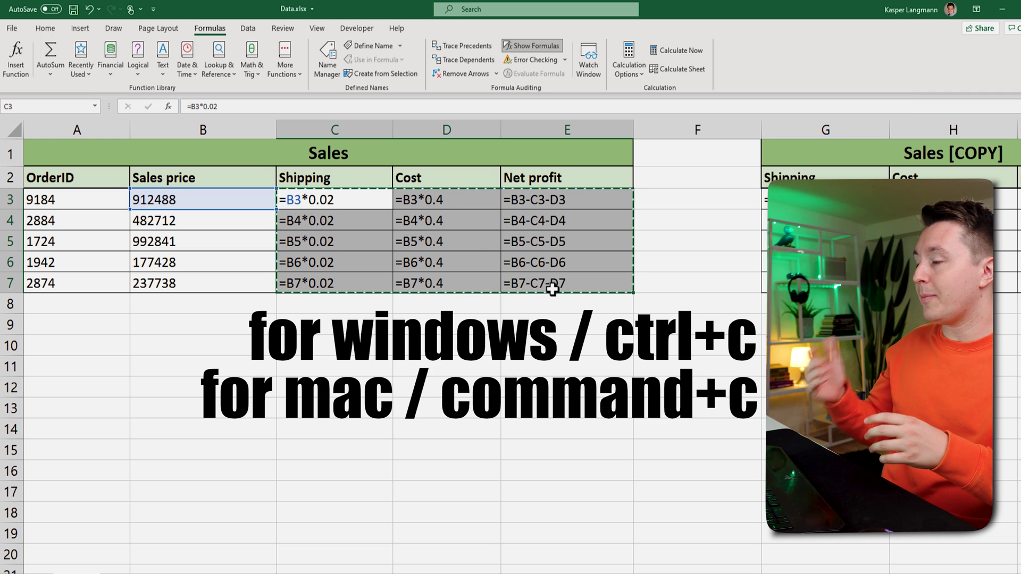
key(super)
text(note)
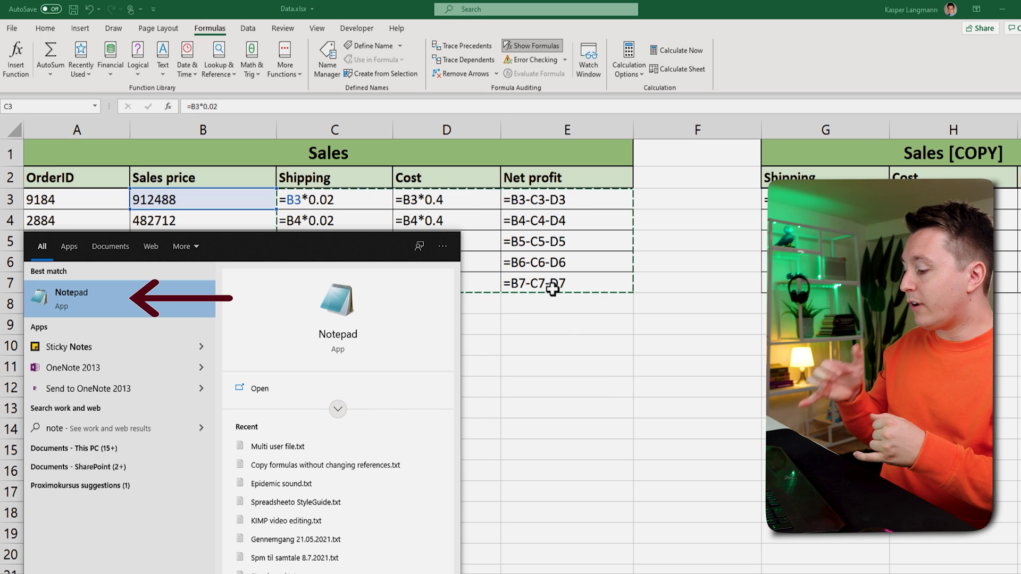
- Launch Notepad and paste the copied Sales formulas as plain text
key(Return)
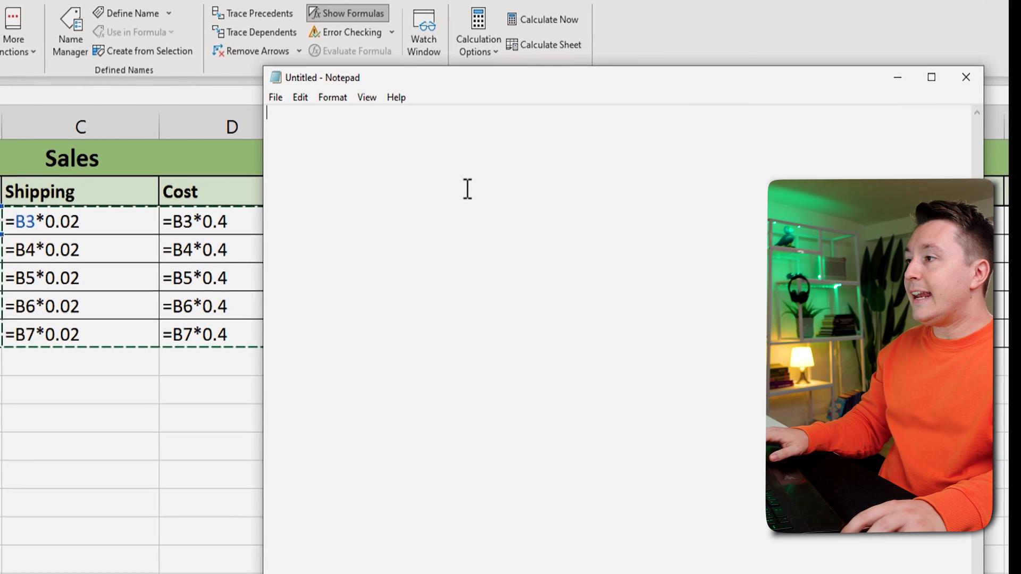
key(ctrl+v)
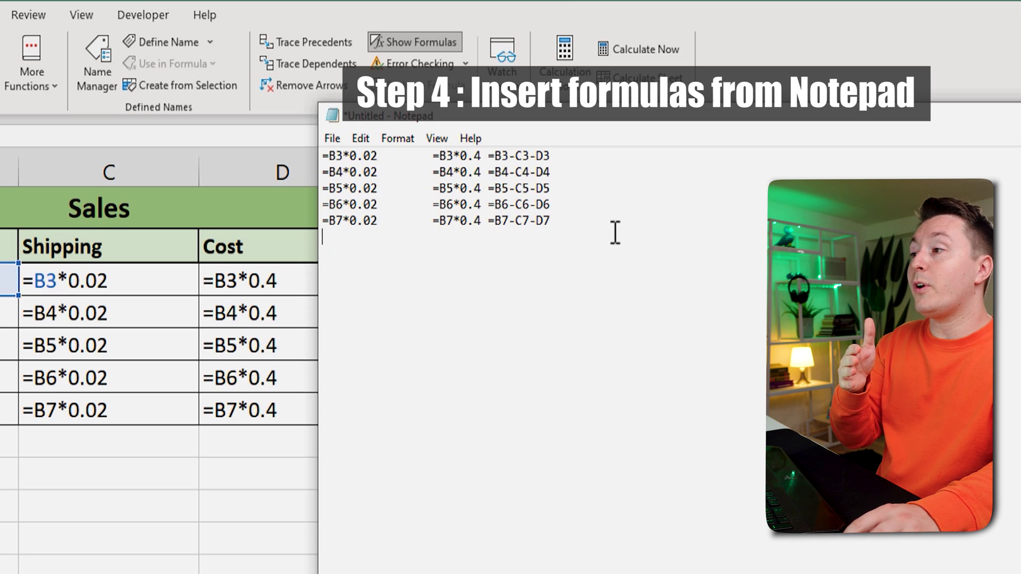
- Copy all the formula text from Notepad and turn Show Formulas off in Excel
key(ctrl+a)
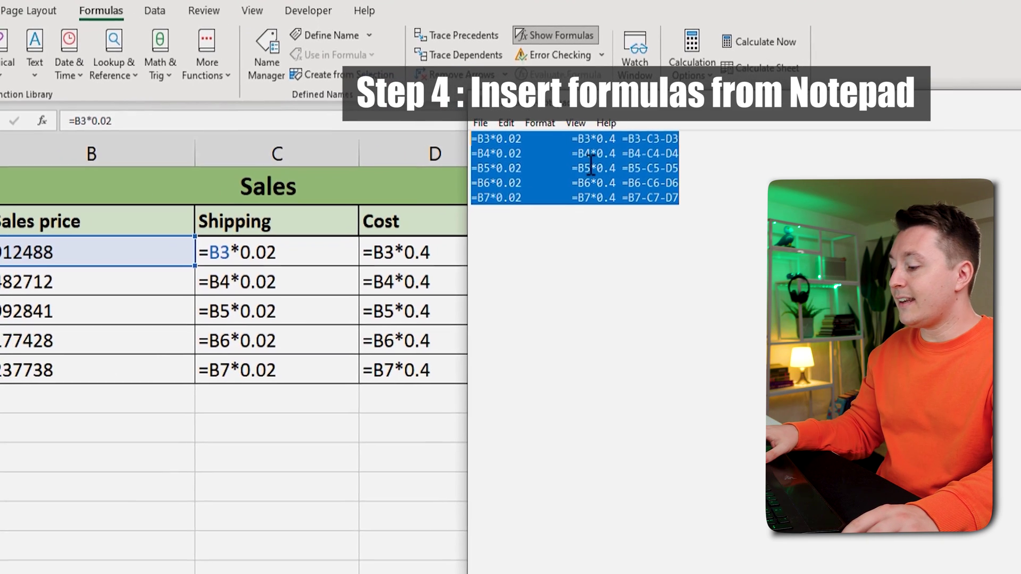
key(ctrl+c)
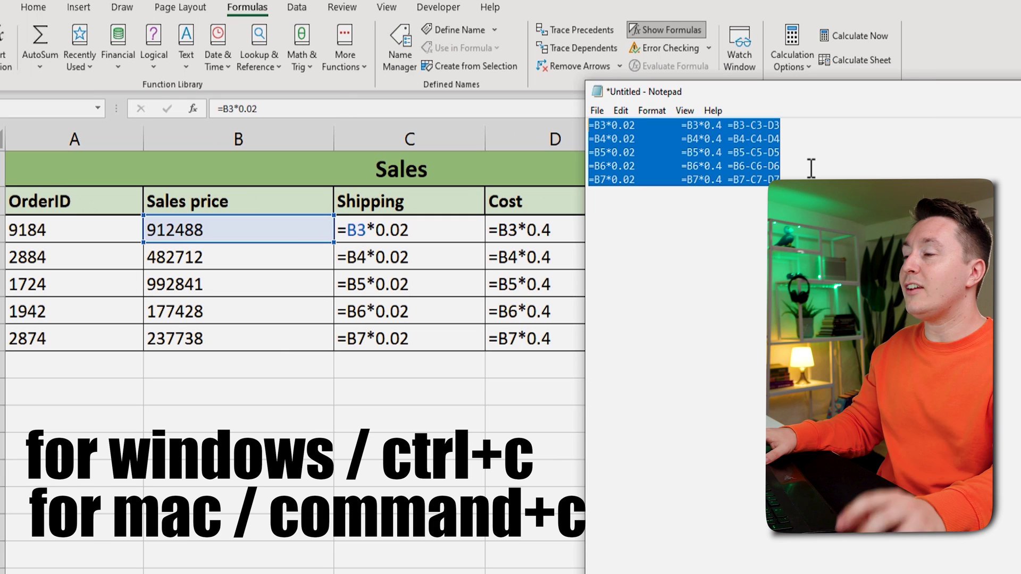
key(alt+Tab)
key(ctrl+v)
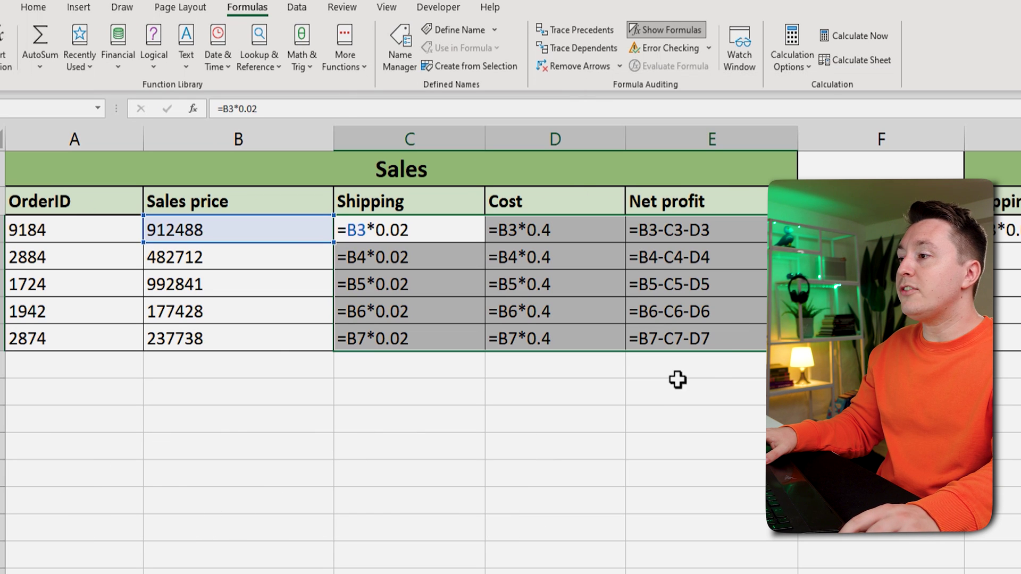
click(691, 27)
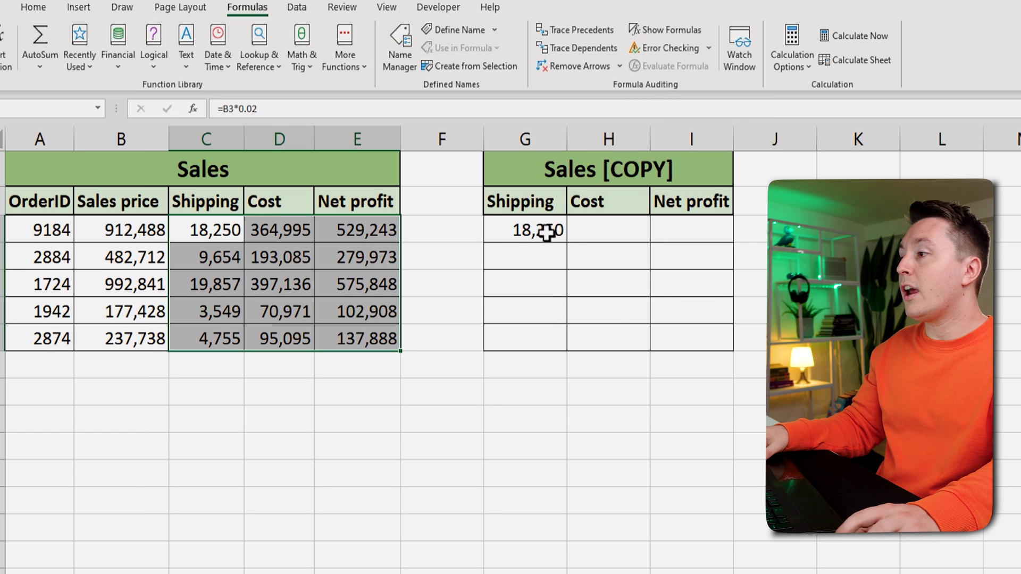
- Paste the Notepad formulas at G3 and confirm H3, H4 and I4 keep unshifted references
click(547, 233)
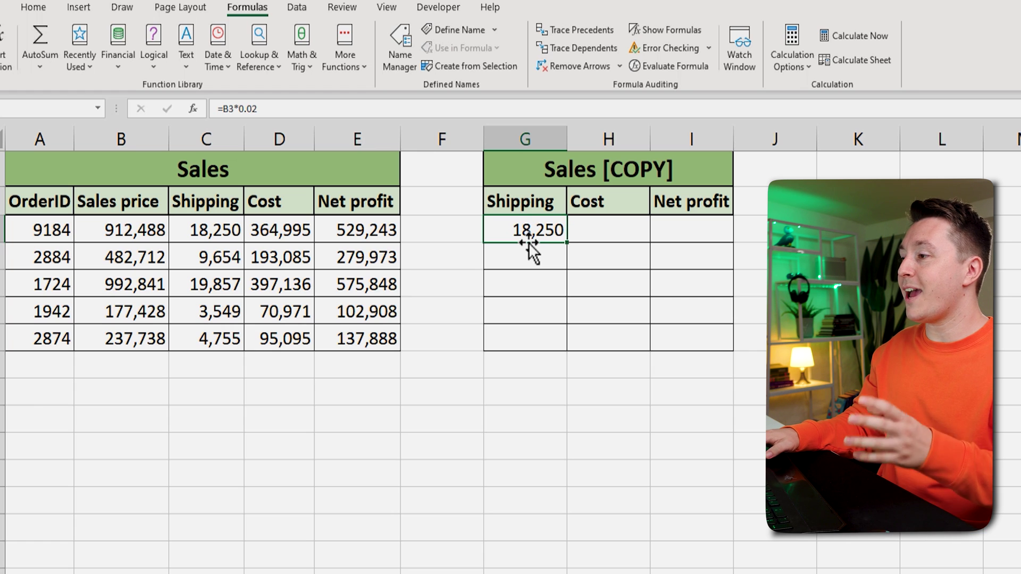
key(ctrl+v)
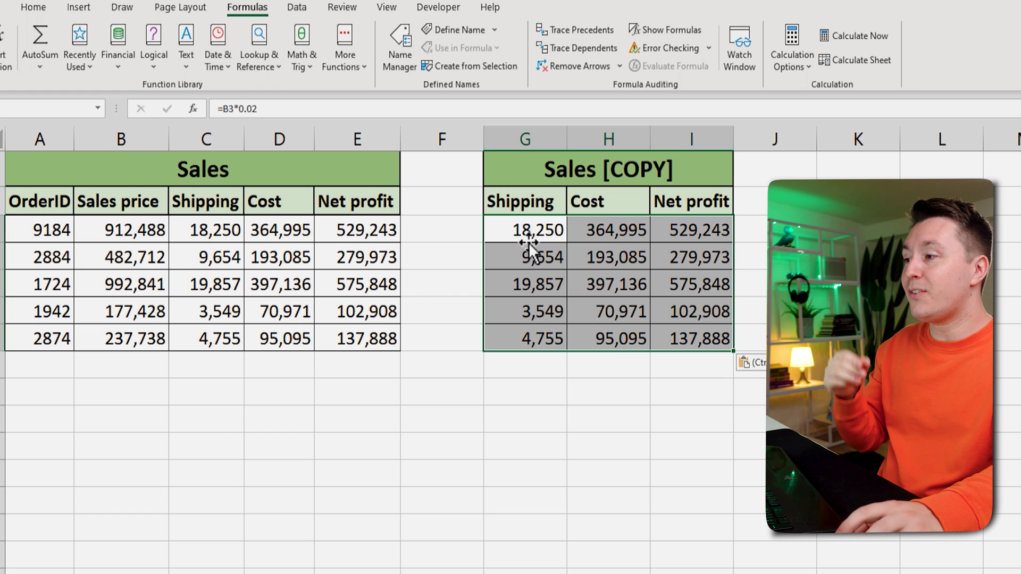
click(607, 232)
double_click(606, 232)
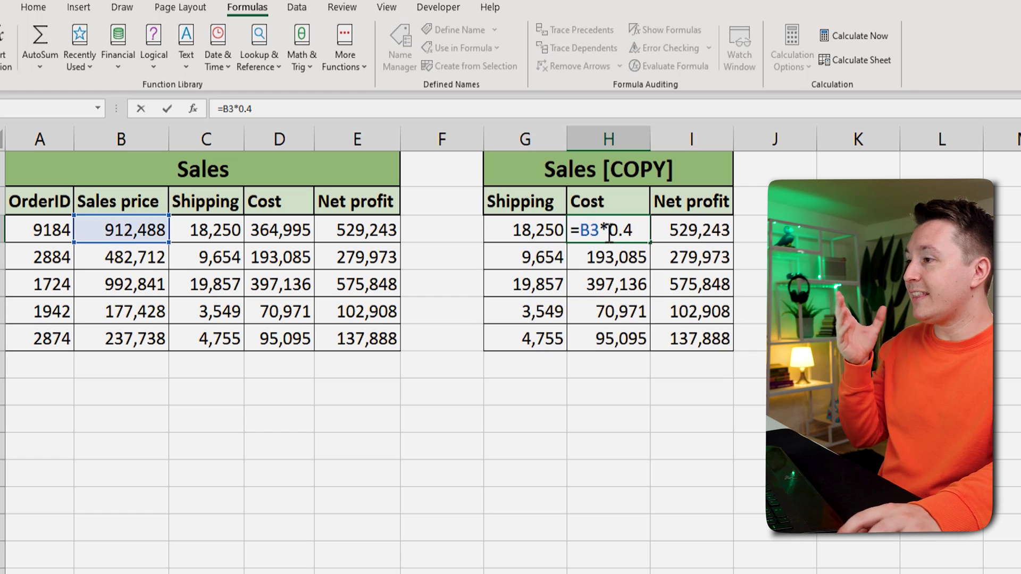
double_click(611, 257)
click(664, 261)
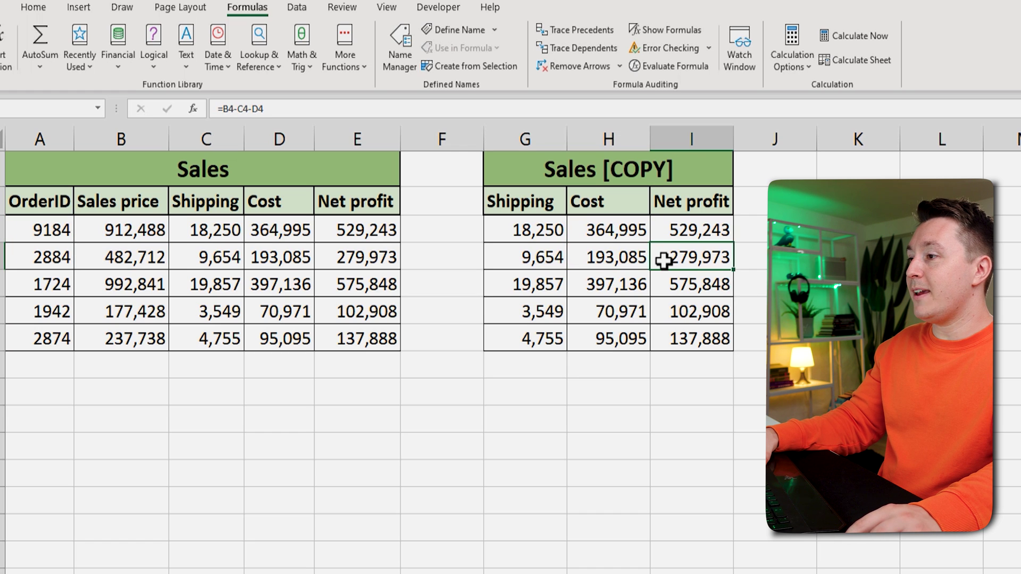